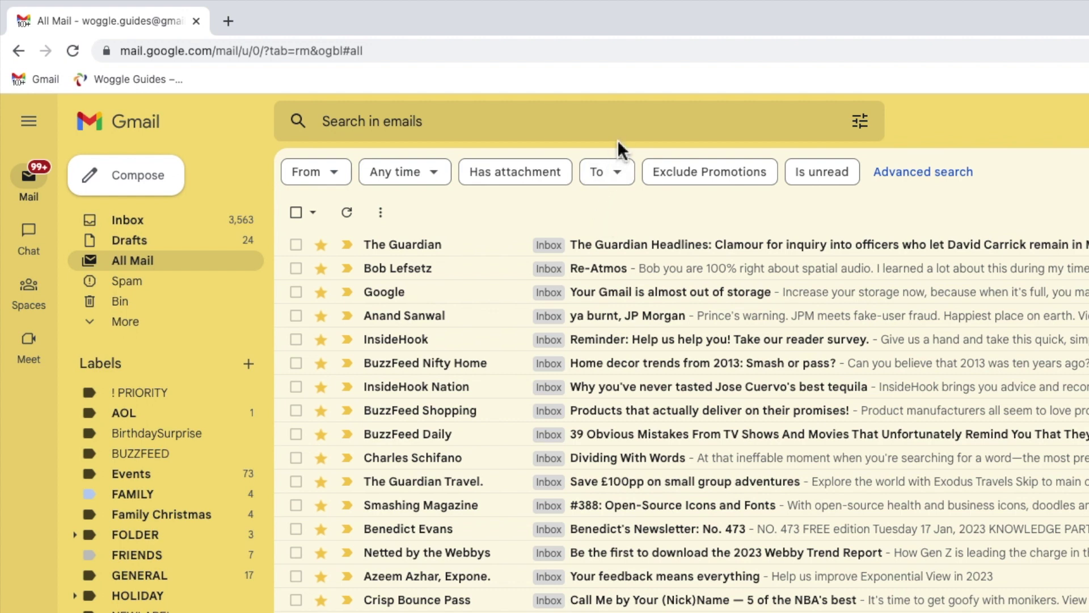
# Search Gmail for '-in:inbox -in:sent -in:chat -in:drafts' to list mail outside those folders.
pyautogui.click(638, 123)
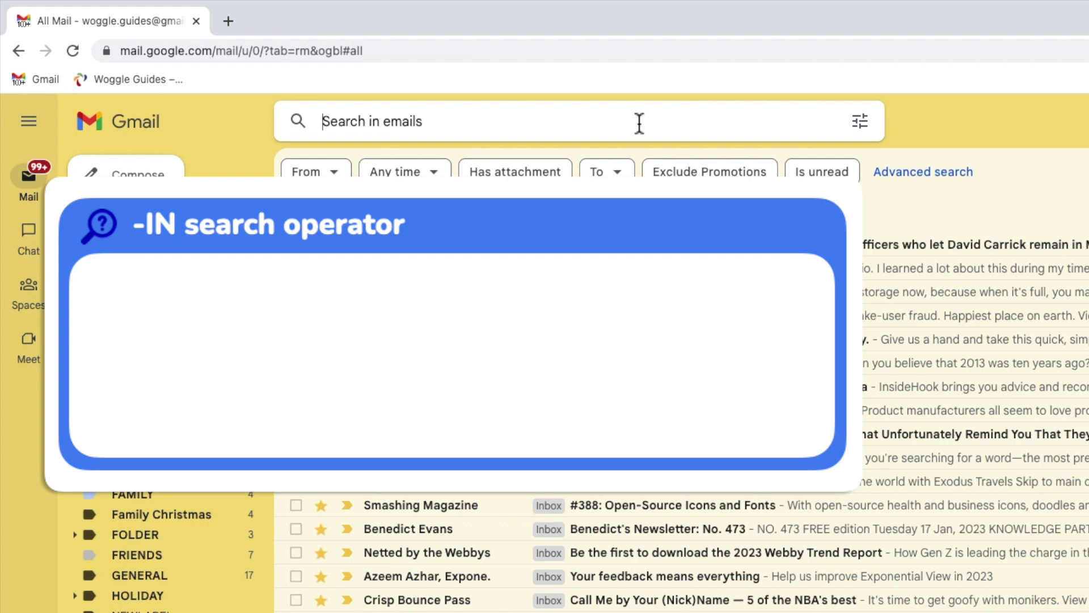
pyautogui.click(639, 122)
pyautogui.write('-in:inbo')
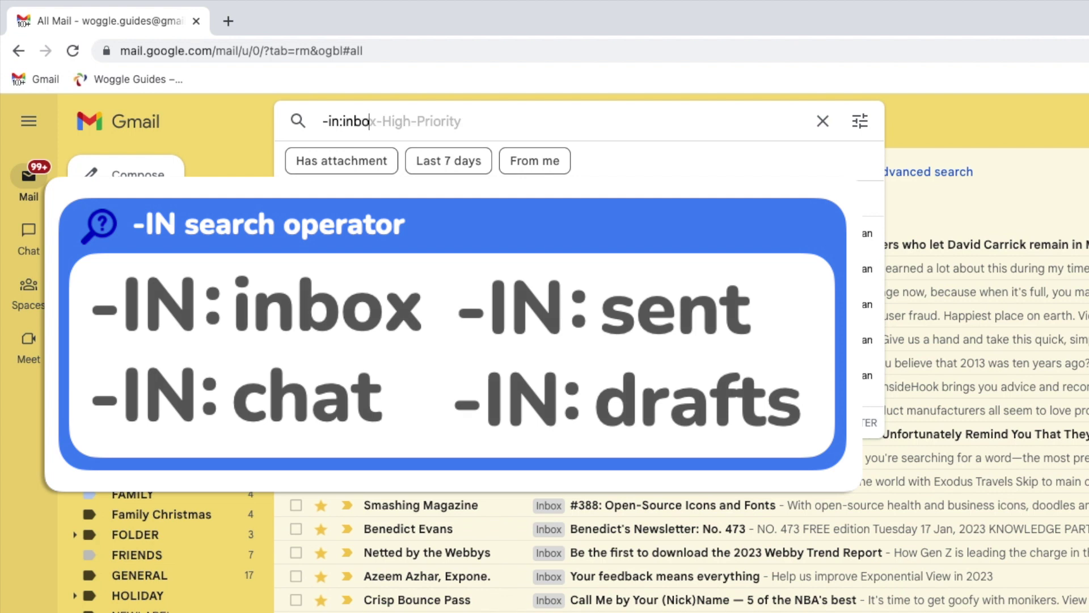
pyautogui.write('x -in:')
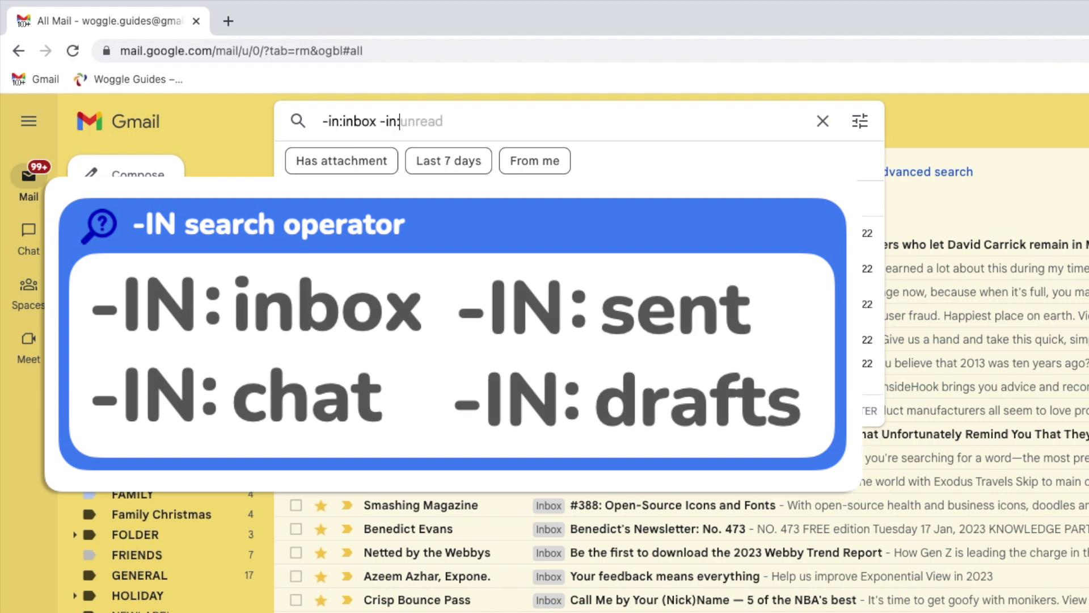
pyautogui.write('sent -in:chat')
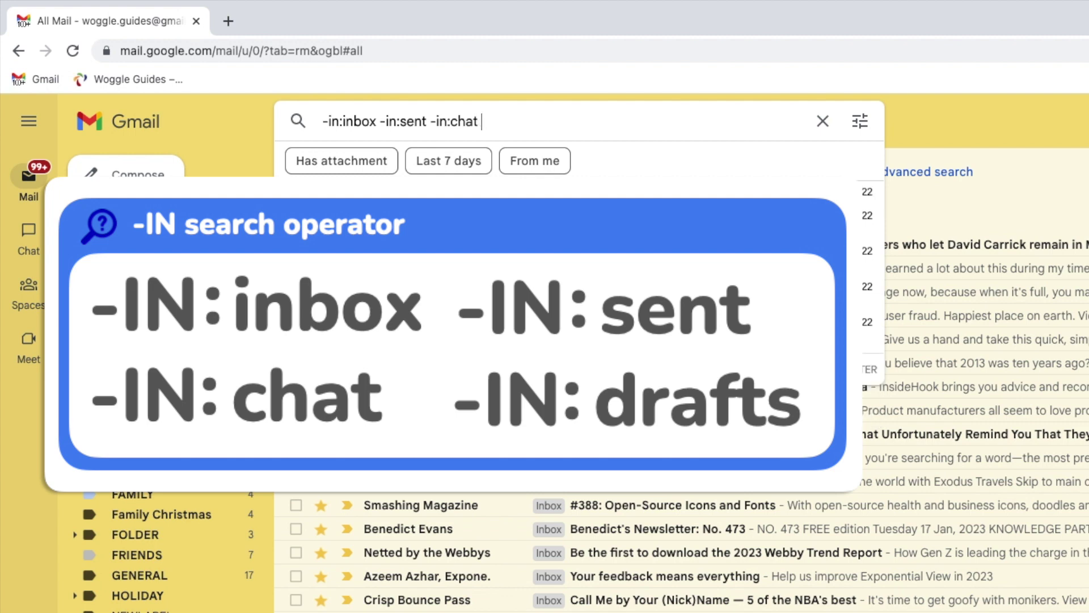
pyautogui.write(' -in:draf')
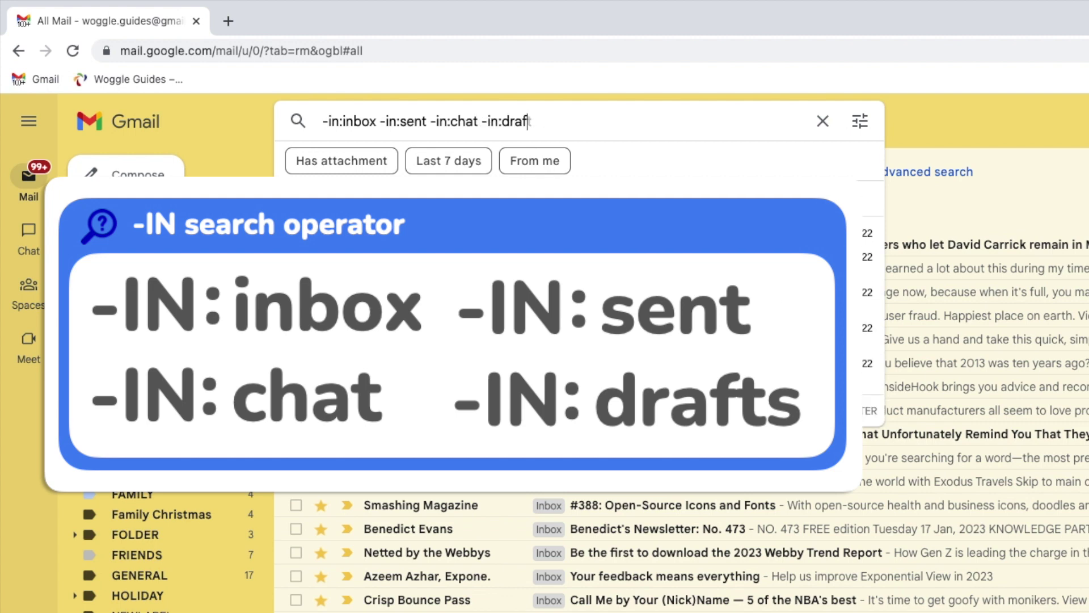
pyautogui.write('ts')
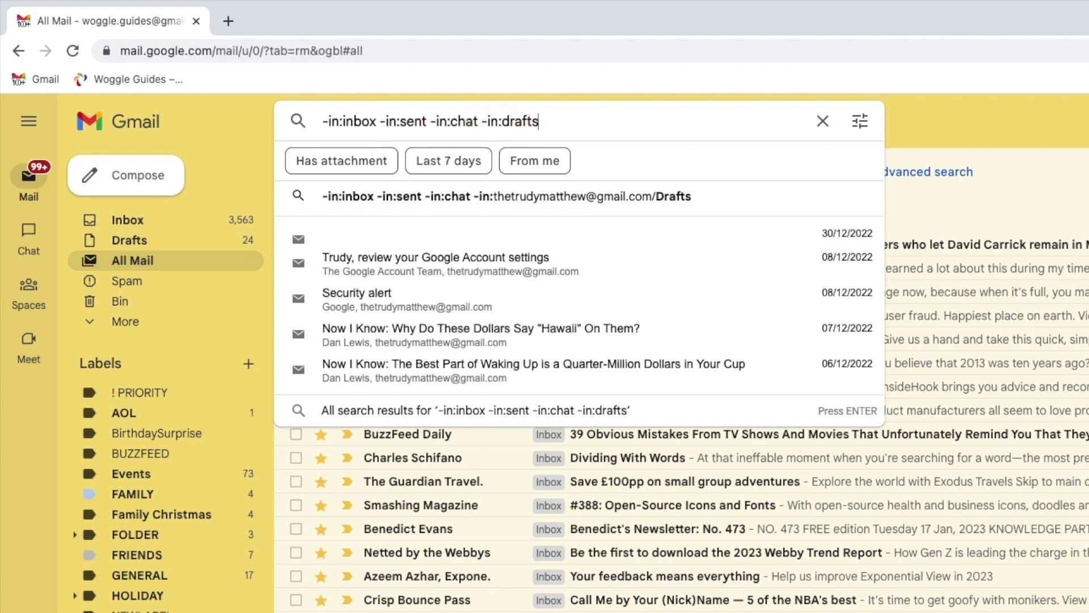
pyautogui.press('Return')
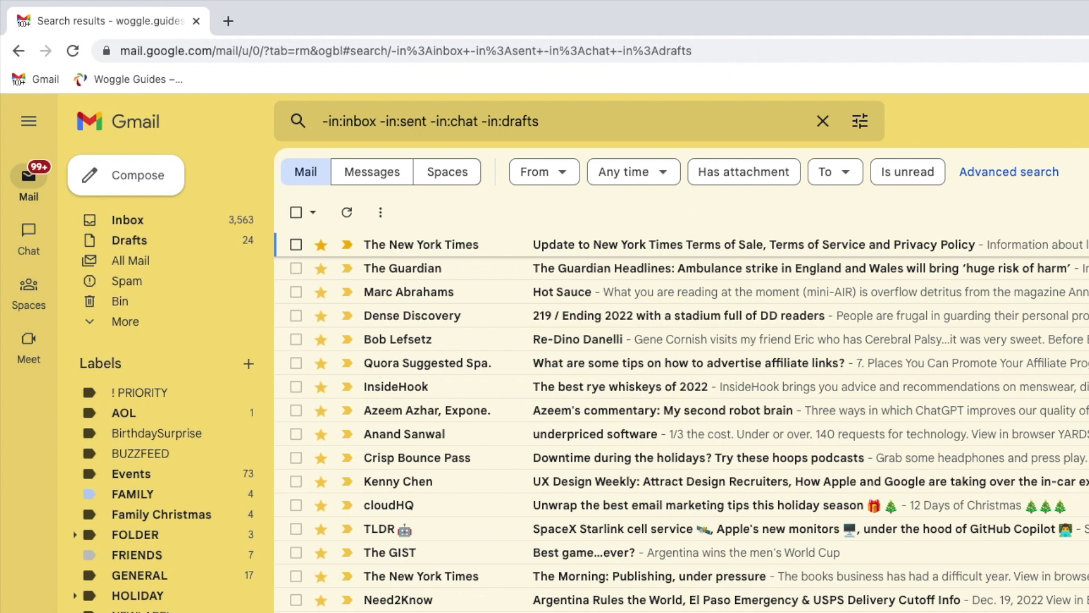
# Return the cursor to the search bar to edit the folder-exclusion query.
pyautogui.click(699, 119)
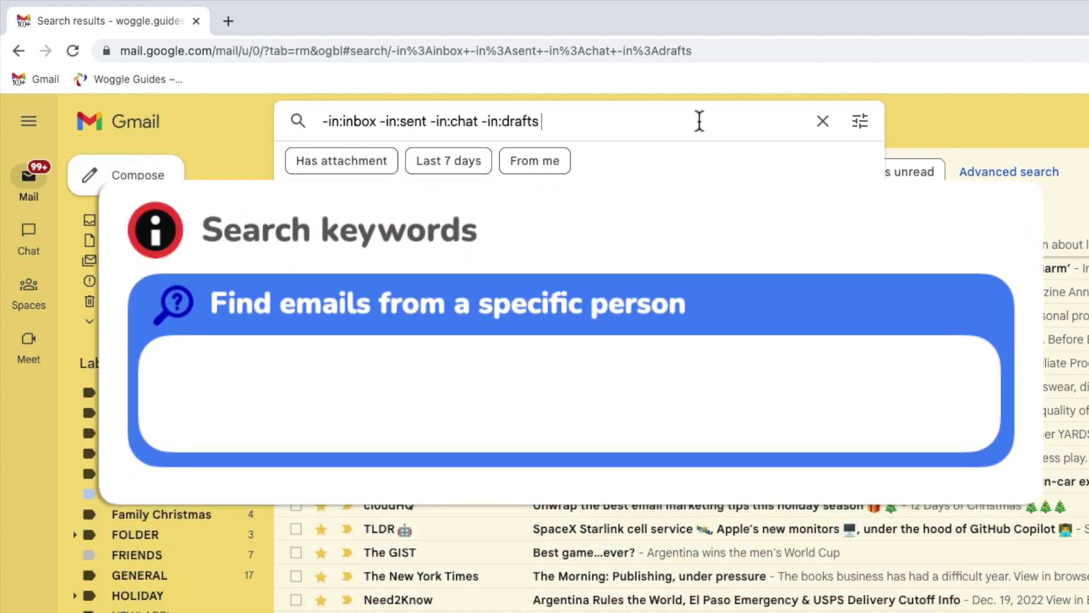
pyautogui.write('from:')
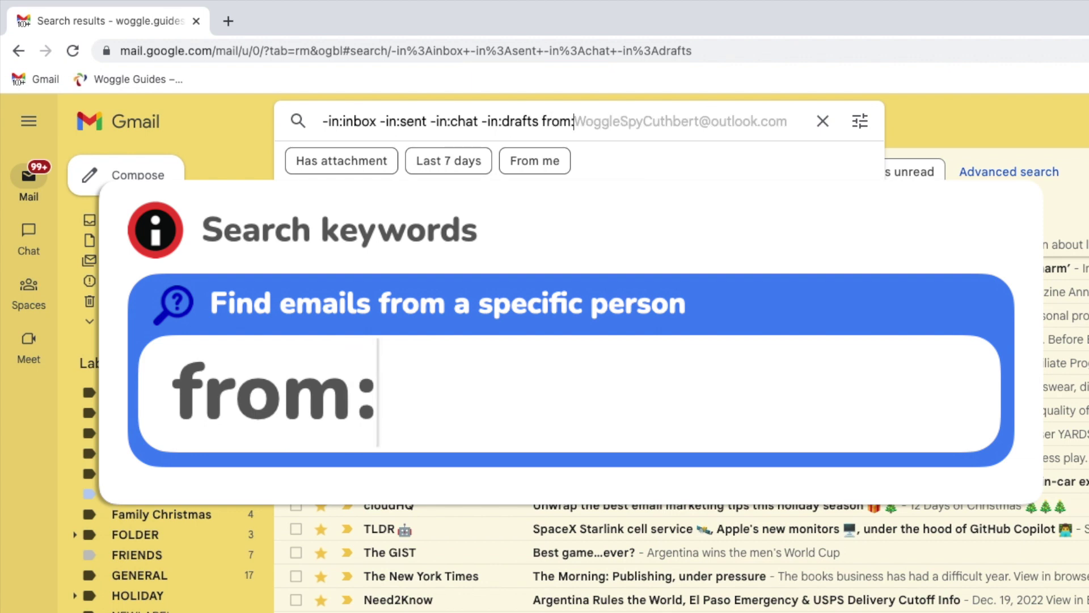
pyautogui.write('trudy')
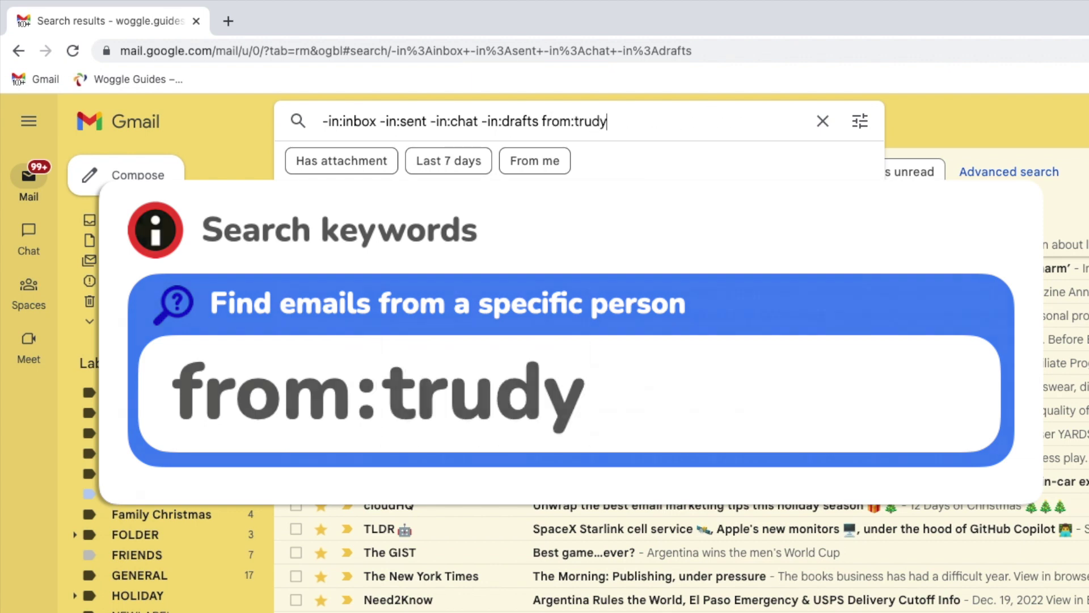
# Run the exclusion search with from:trudy added to show Trudy's messages.
pyautogui.press('Return')
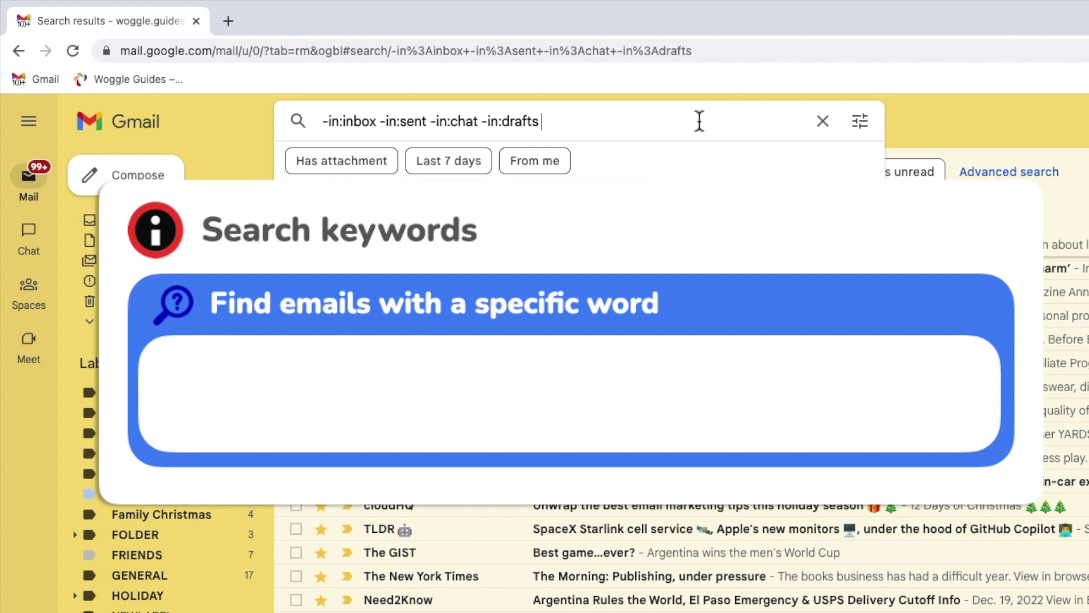
pyautogui.write('sub')
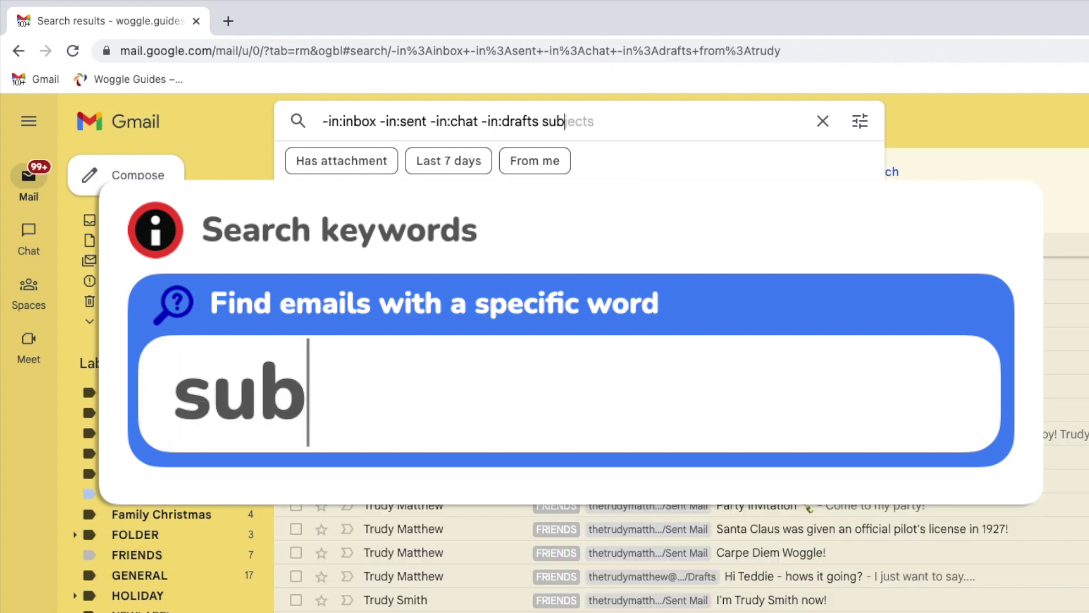
pyautogui.write('ject:')
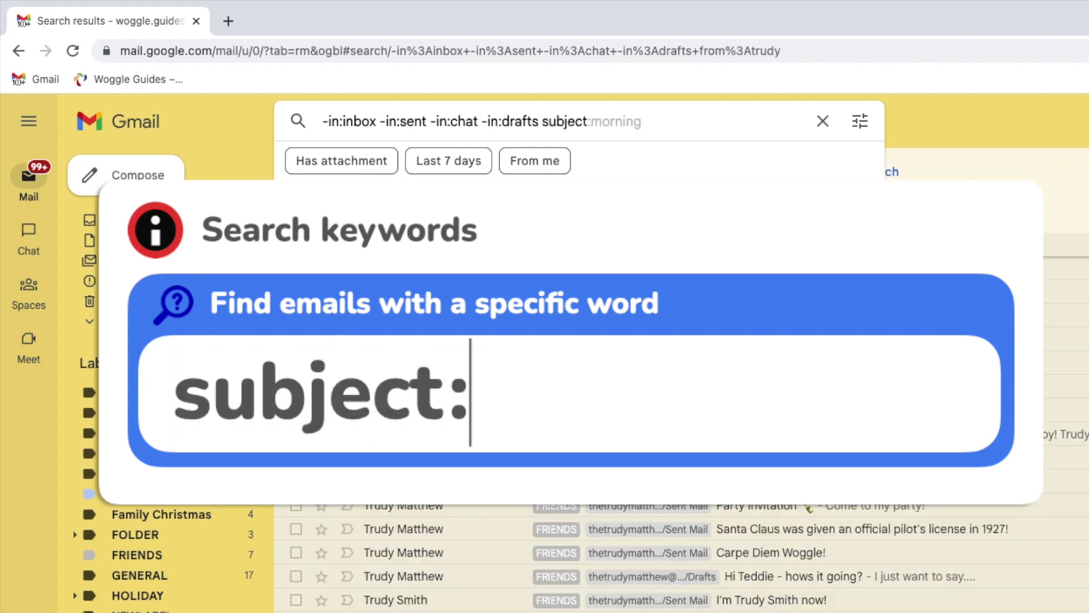
pyautogui.write('M')
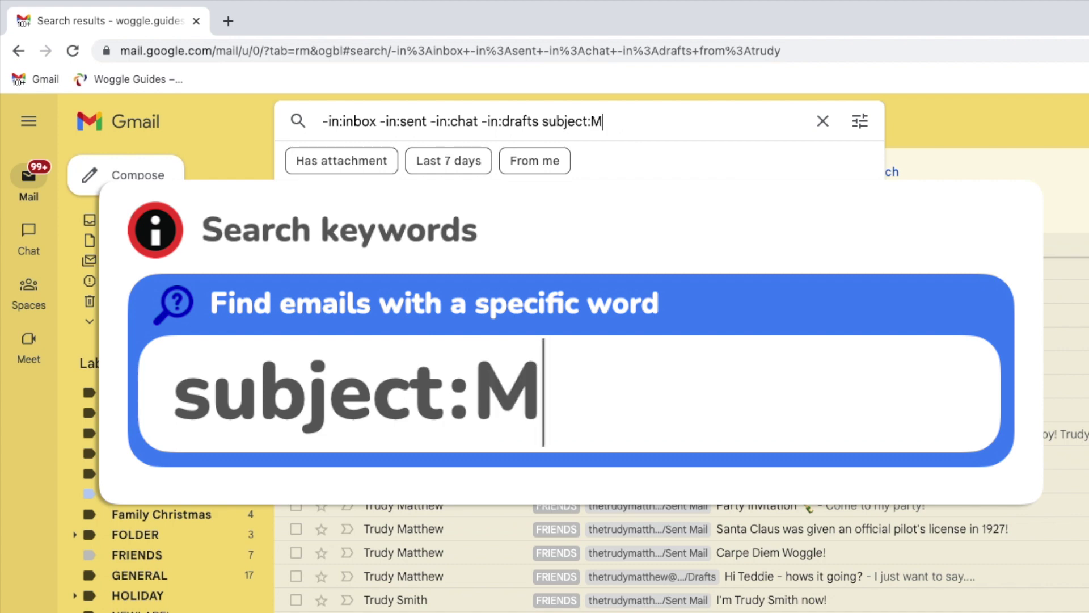
pyautogui.write('onday')
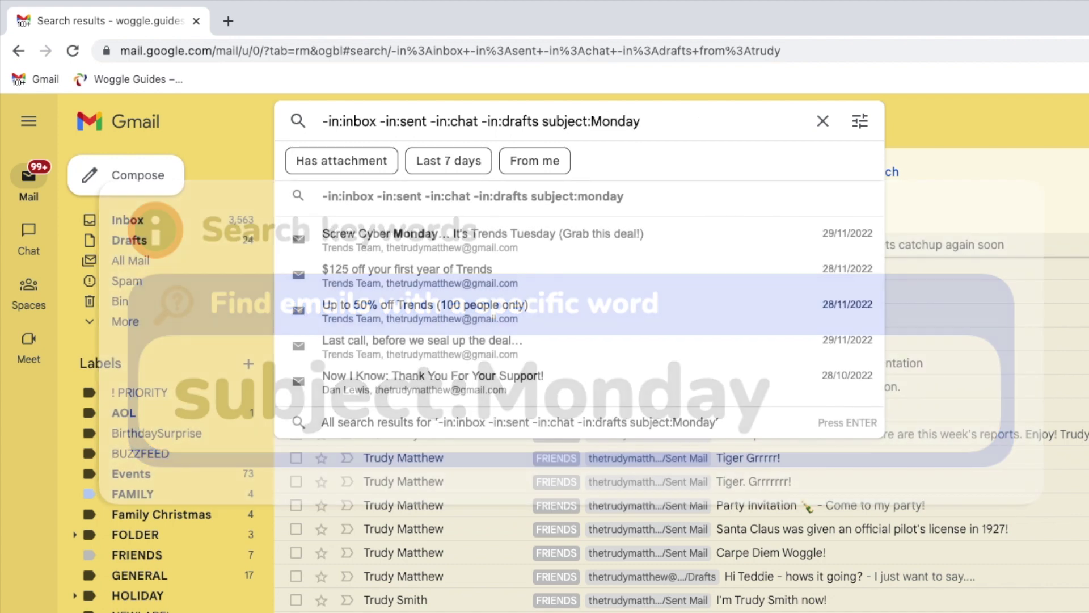
# Run the exclusion search with subject:Monday added to list Monday-titled messages.
pyautogui.press('Return')
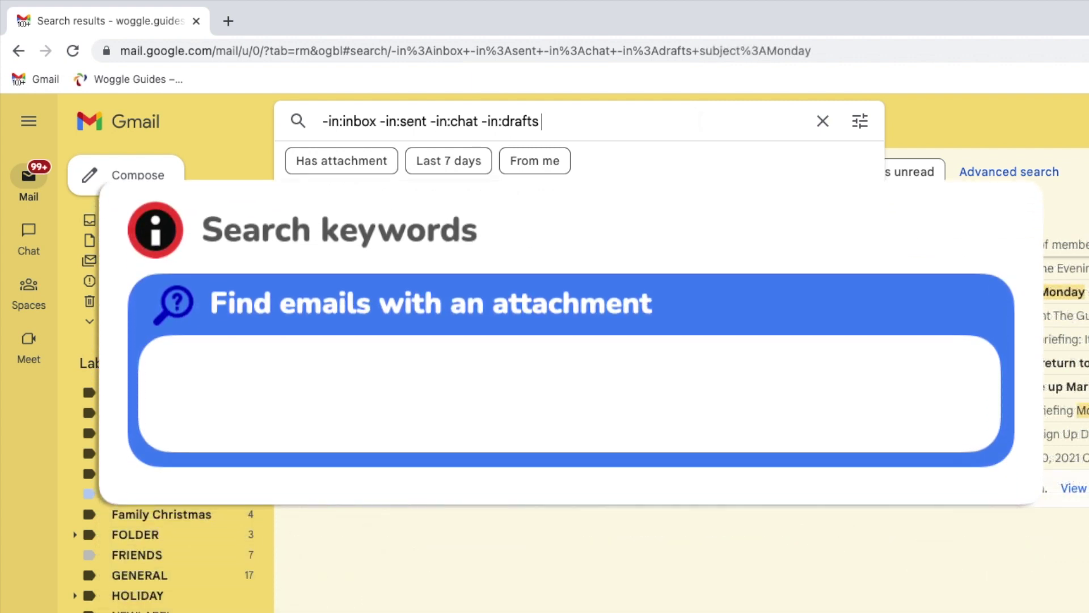
pyautogui.write('has')
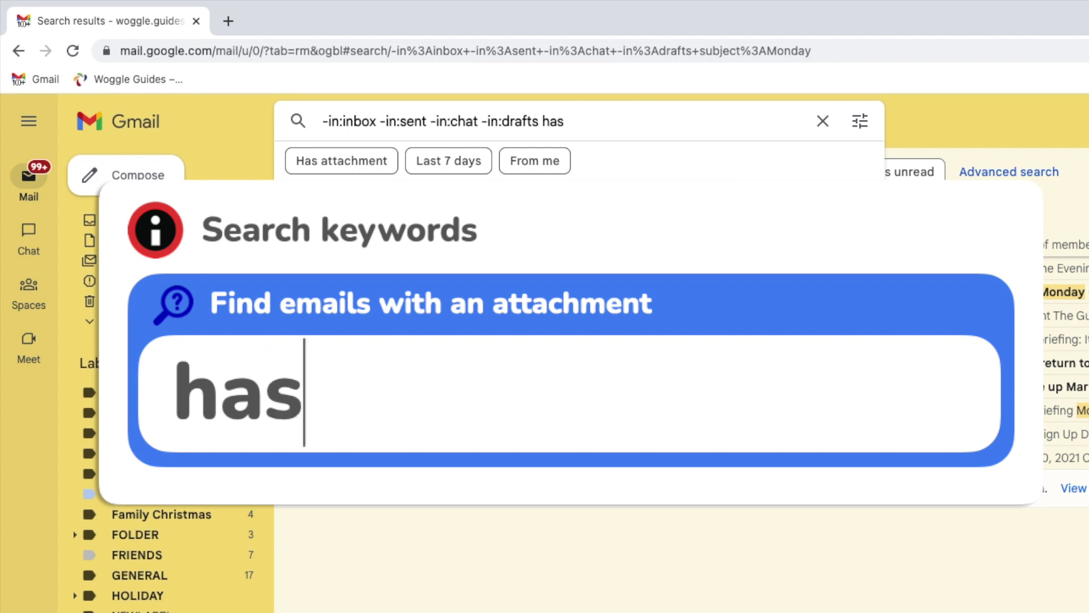
pyautogui.write(':att')
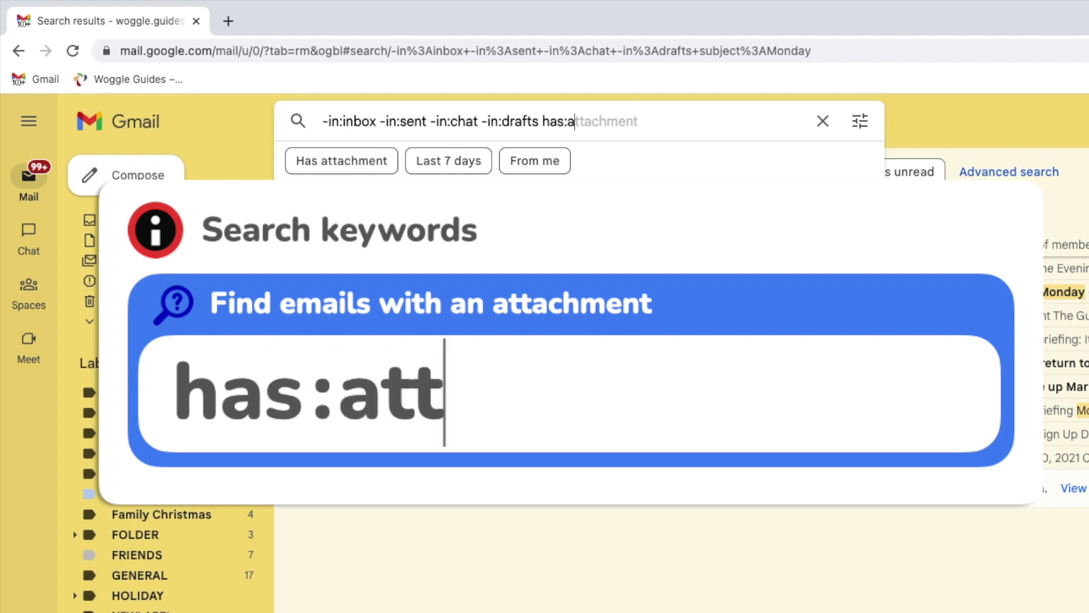
pyautogui.write('achment')
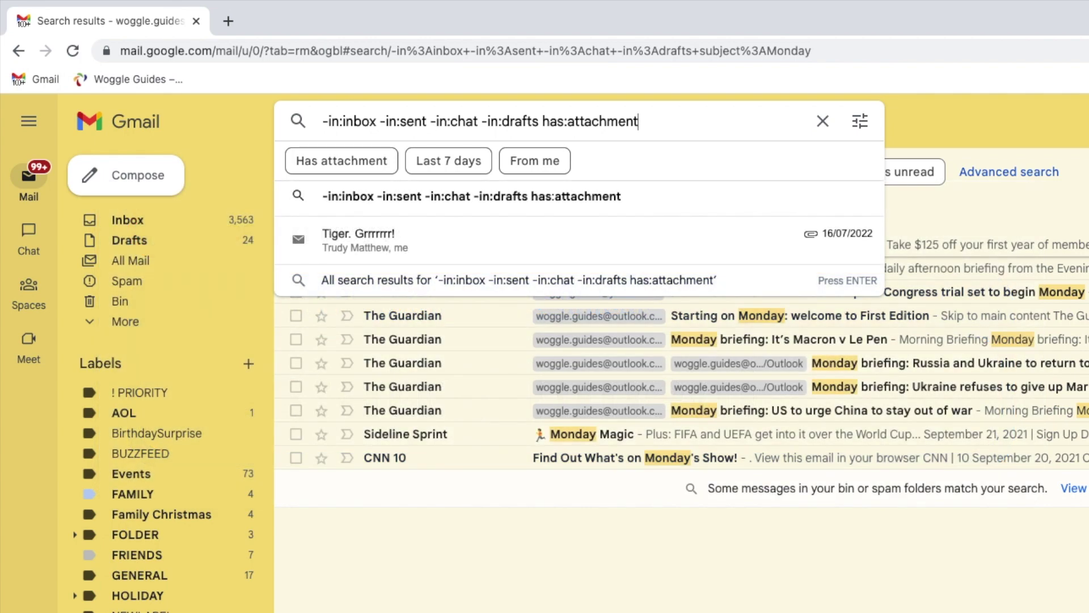
# Run '-in:inbox -in:sent -in:chat -in:drafts has:attachment' to show archived attachment emails.
pyautogui.press('Return')
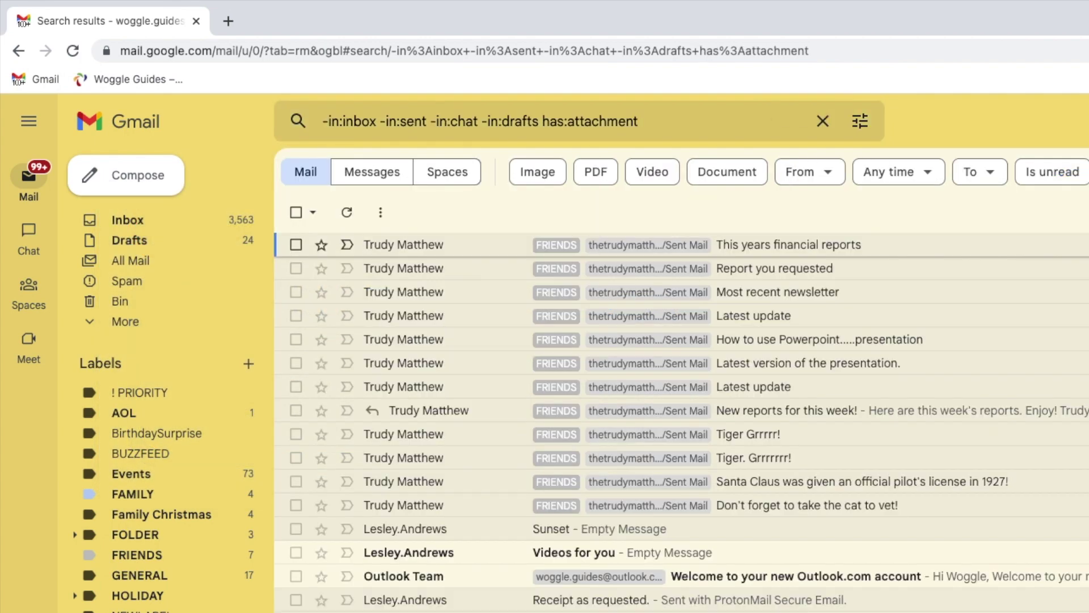